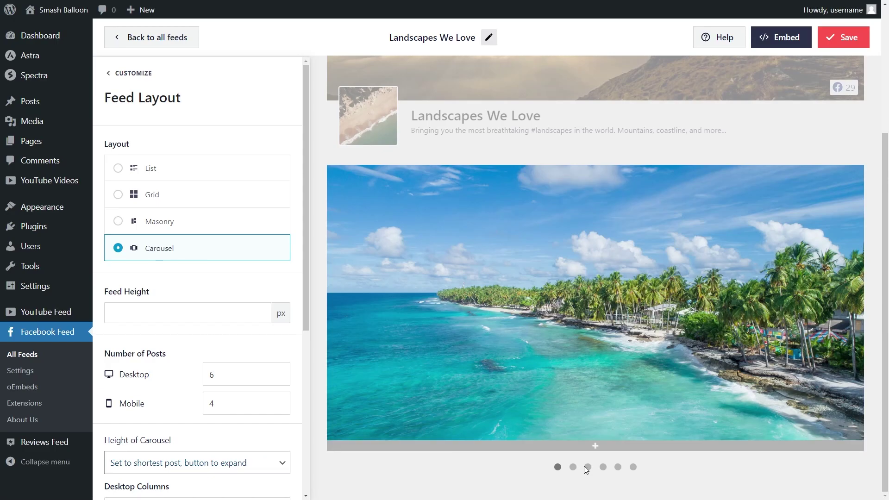
# Step through the Landscapes We Love carousel preview slides, from the second to the fifth
pyautogui.click(574, 468)
pyautogui.click(588, 468)
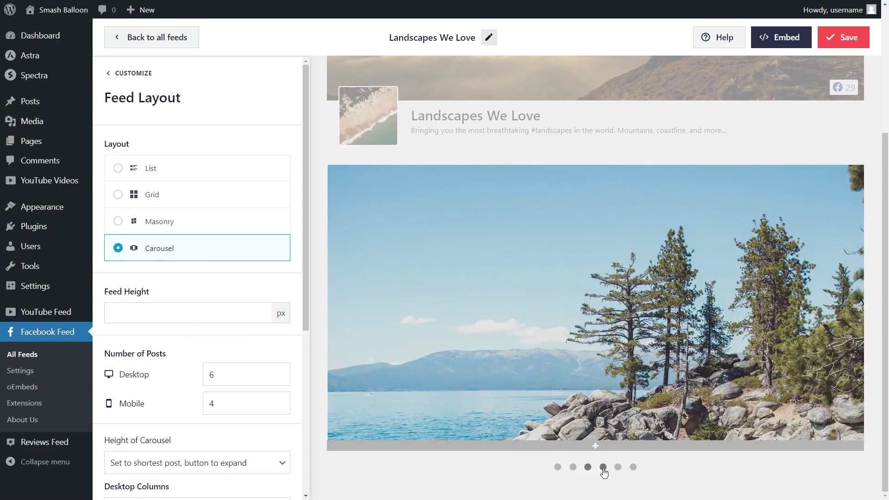
pyautogui.click(603, 468)
pyautogui.click(618, 468)
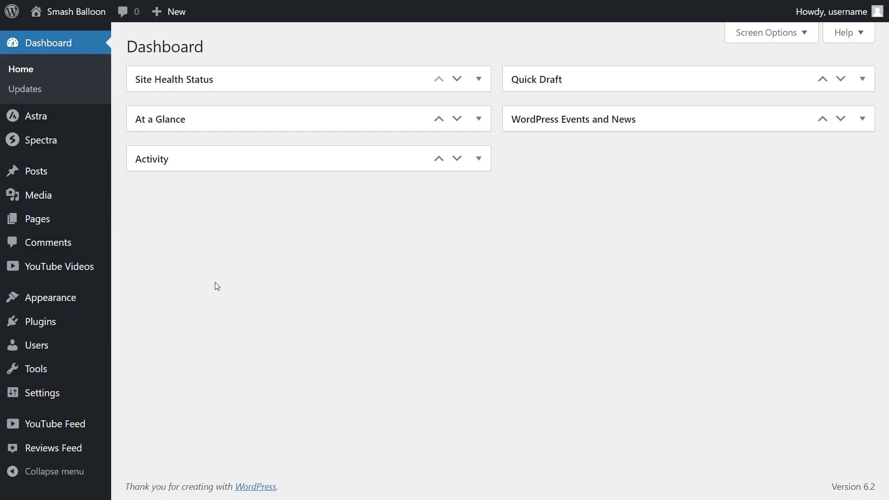
# Upload the Custom Facebook Feed Pro 4.3.6 zip under Add New Plugins, install it and activate it
pyautogui.moveTo(18, 326)
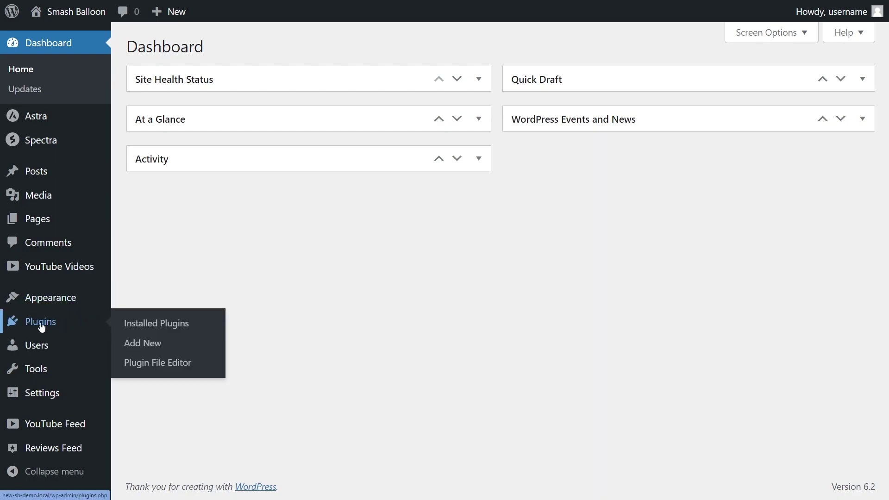
pyautogui.click(140, 343)
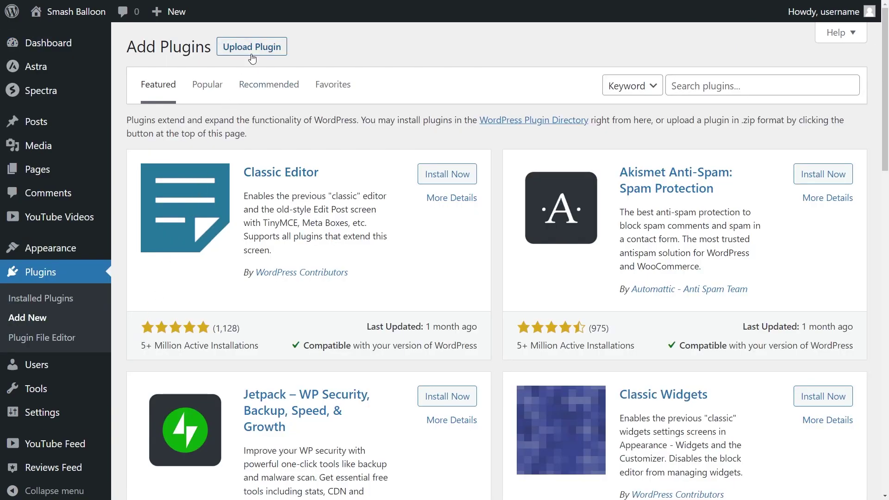
pyautogui.click(252, 48)
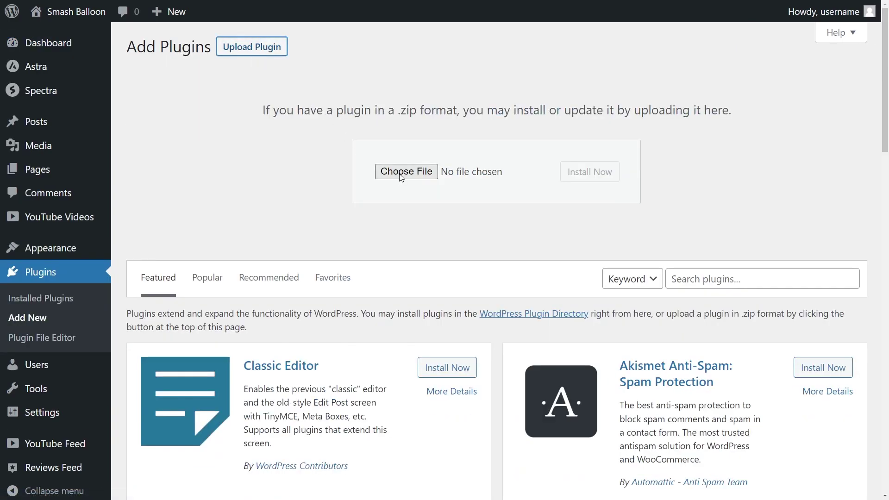
pyautogui.click(402, 174)
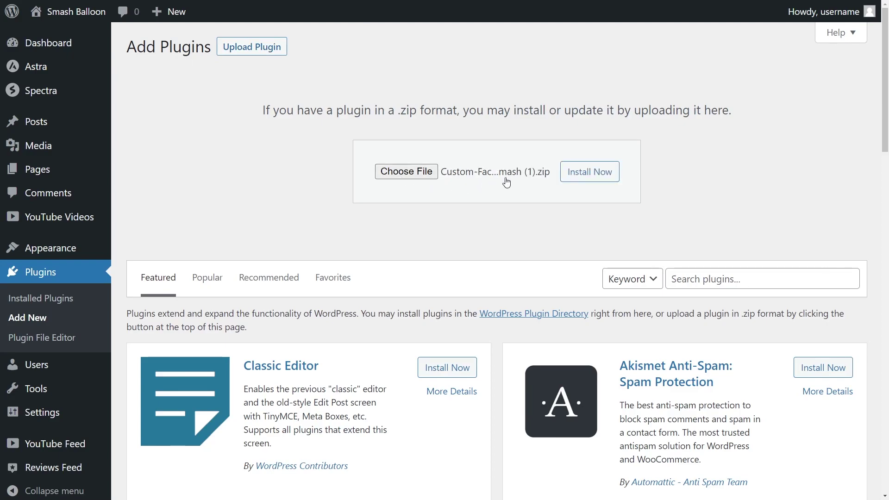
pyautogui.click(589, 173)
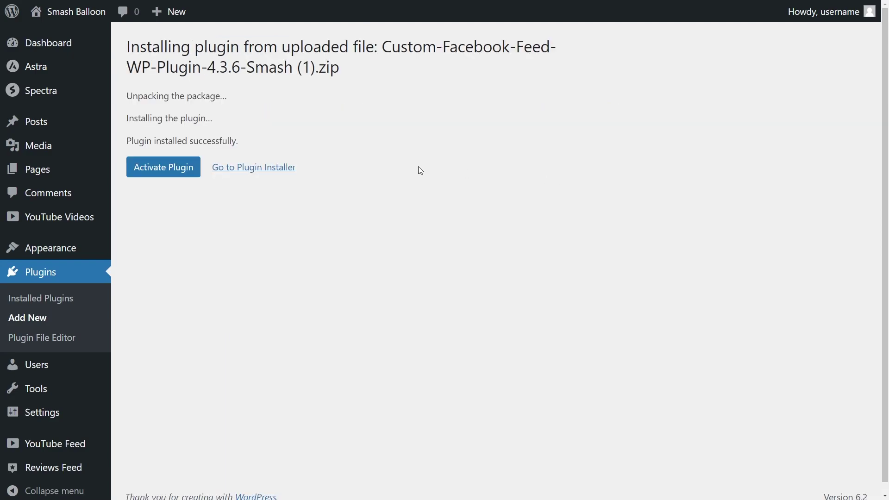
pyautogui.click(174, 167)
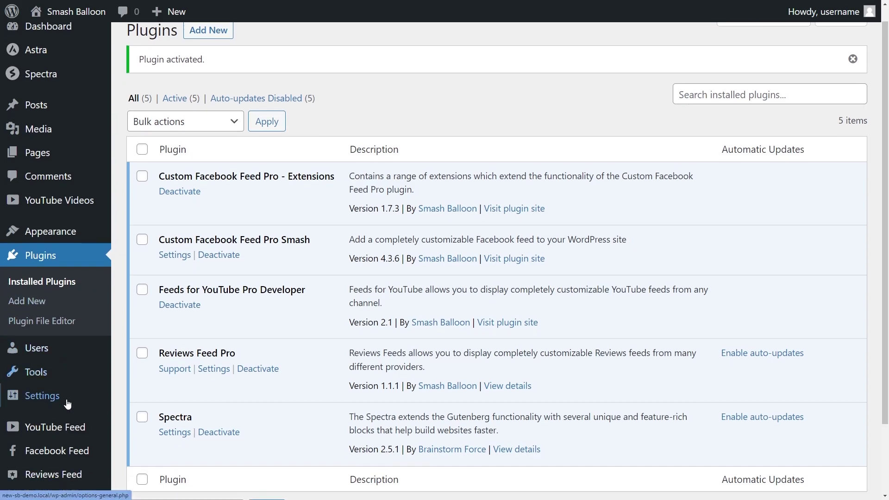
pyautogui.scroll(-2, 32, 397)
# Paste the Pro license key in Facebook Feed Settings, activate it, and go to All Feeds
pyautogui.moveTo(79, 439)
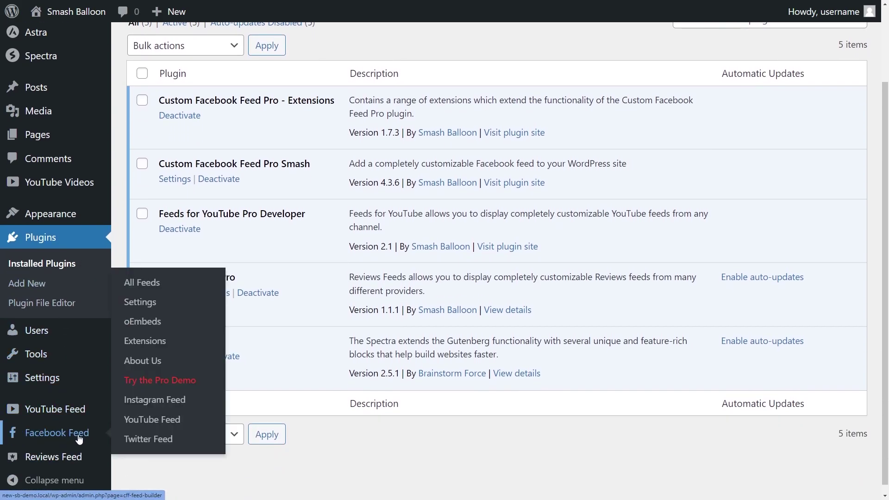
pyautogui.click(140, 302)
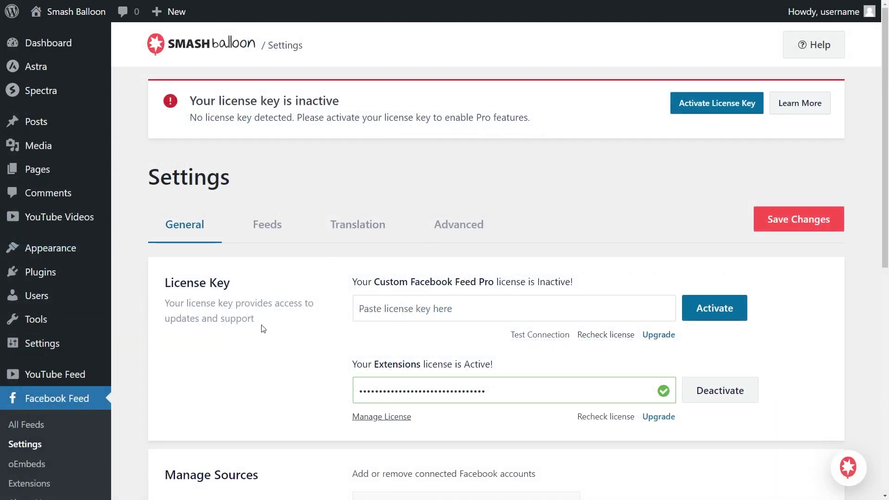
pyautogui.click(374, 312)
pyautogui.hotkey('ctrl', 'v')
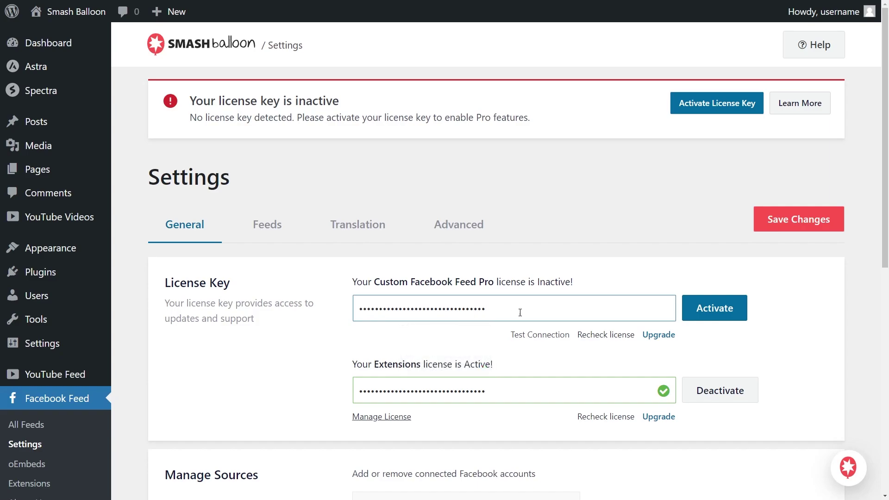
pyautogui.click(715, 308)
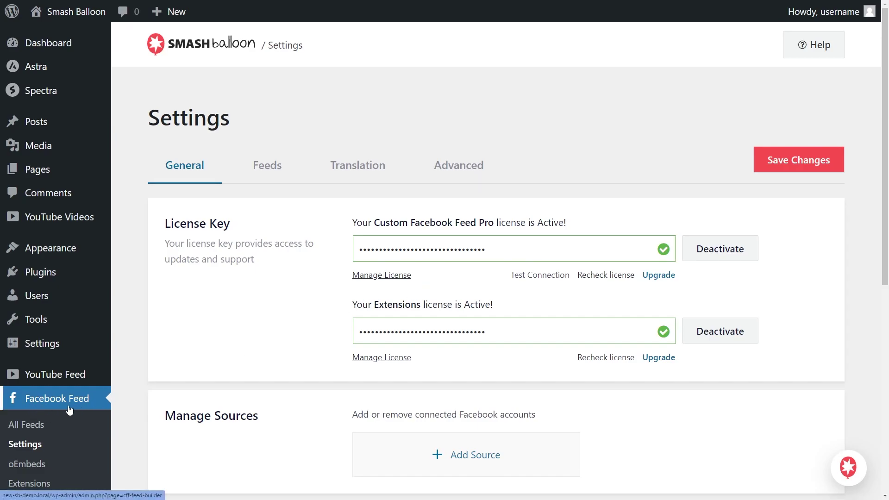
pyautogui.click(31, 427)
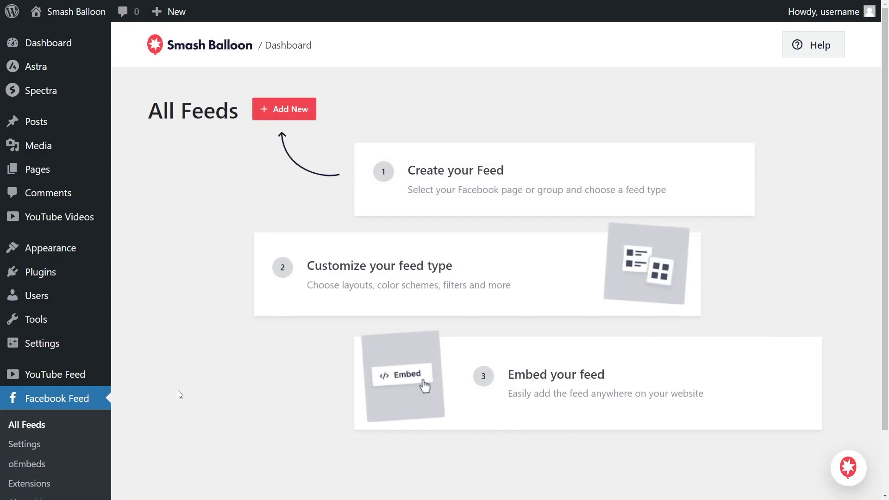
# Start a new feed, pick the Albums feed type, and continue to source selection
pyautogui.click(278, 117)
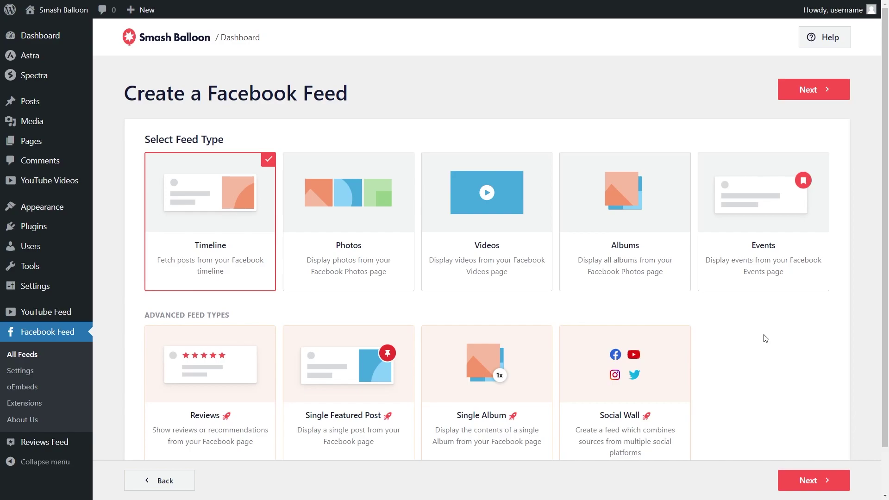
pyautogui.click(638, 266)
pyautogui.click(804, 91)
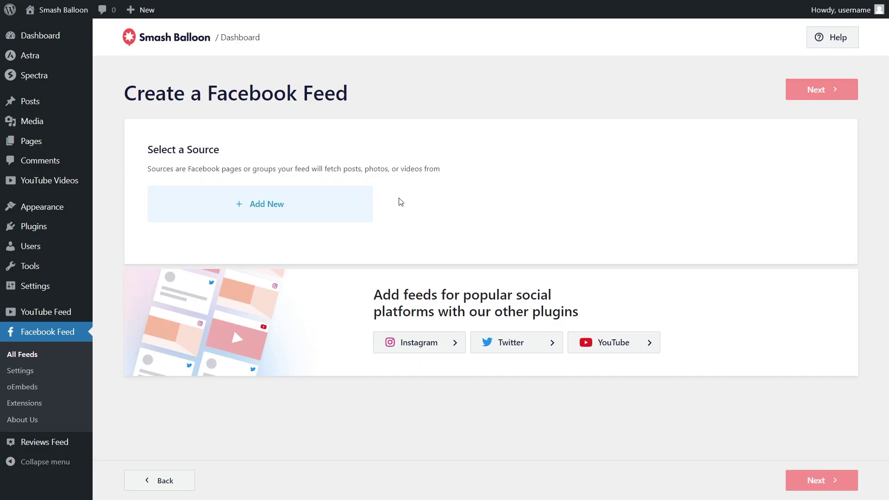
# Add a new Page-type source and begin connecting it to Facebook
pyautogui.click(311, 204)
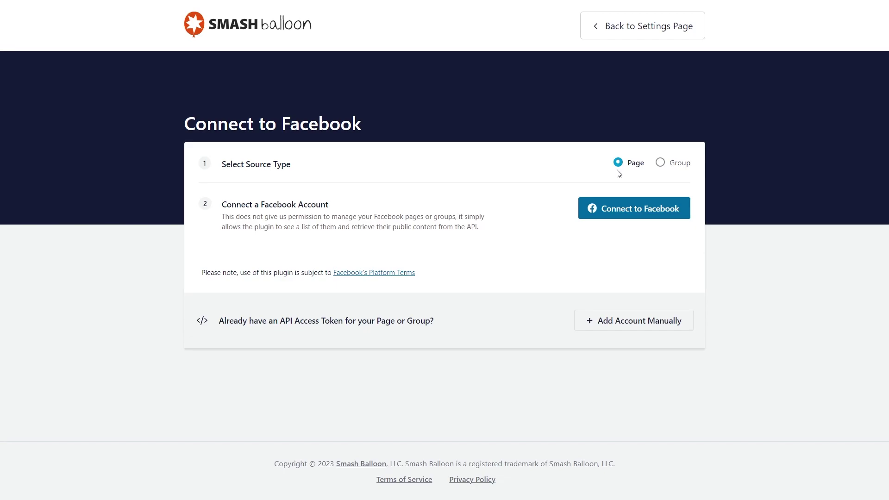
pyautogui.click(620, 204)
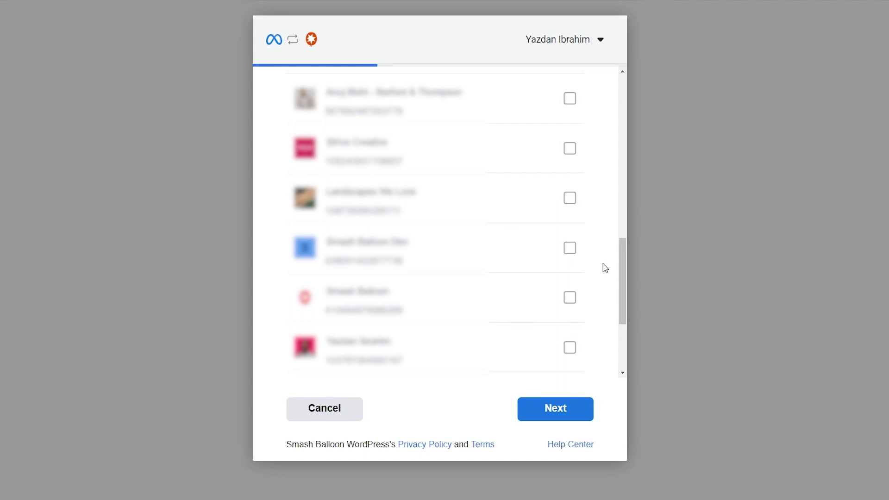
# Authorize Smash Balloon for the Landscapes We Love page with default permissions and return to WordPress
pyautogui.click(570, 199)
pyautogui.click(569, 408)
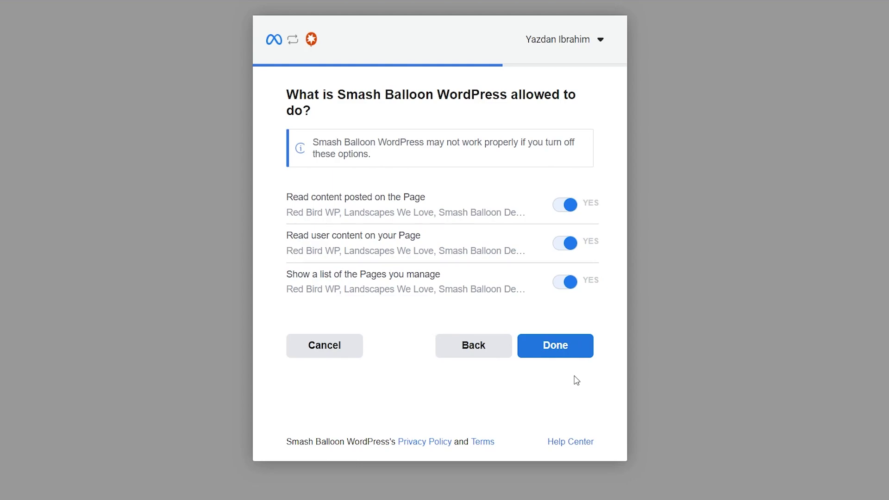
pyautogui.click(574, 355)
pyautogui.click(440, 232)
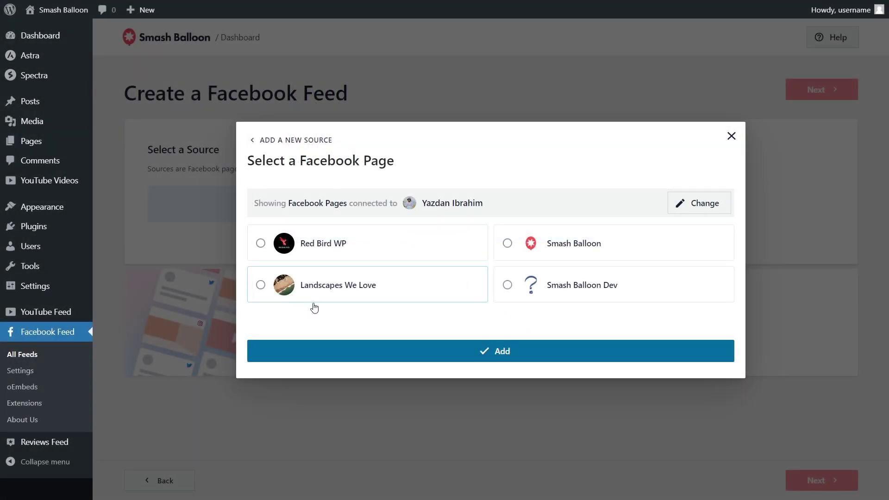
# Add the Landscapes We Love page as the source and continue with the Default template
pyautogui.click(333, 285)
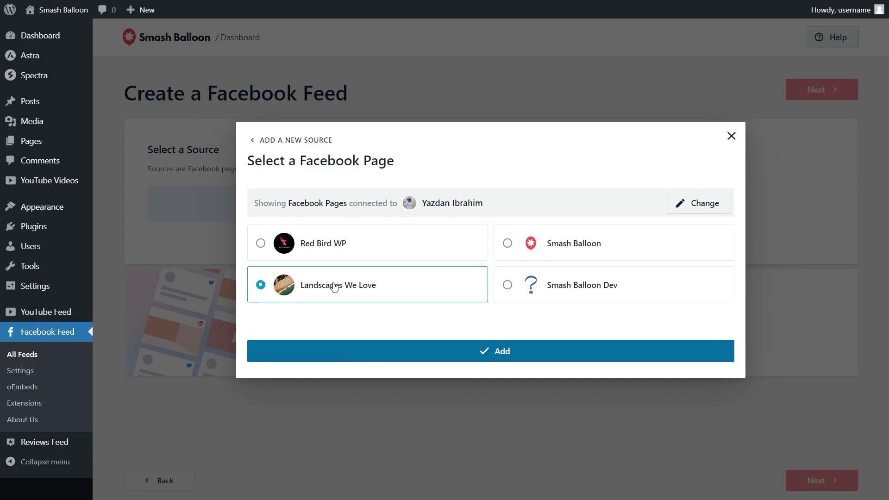
pyautogui.click(500, 355)
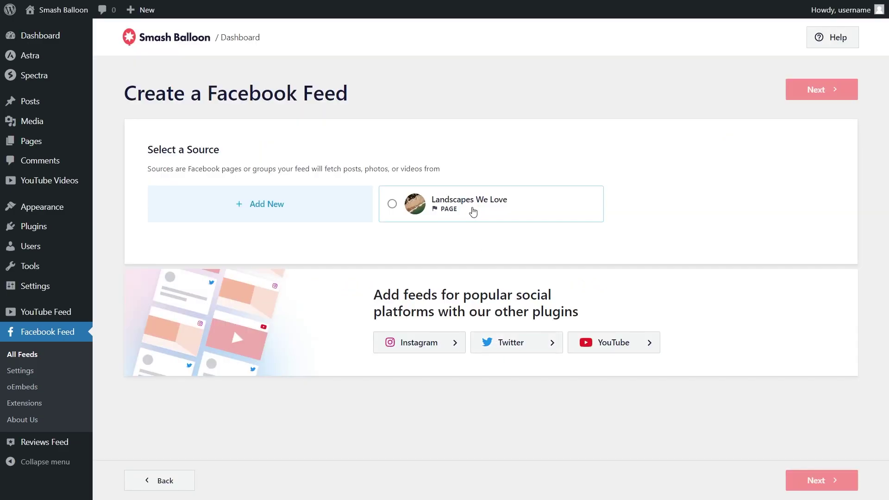
pyautogui.click(841, 90)
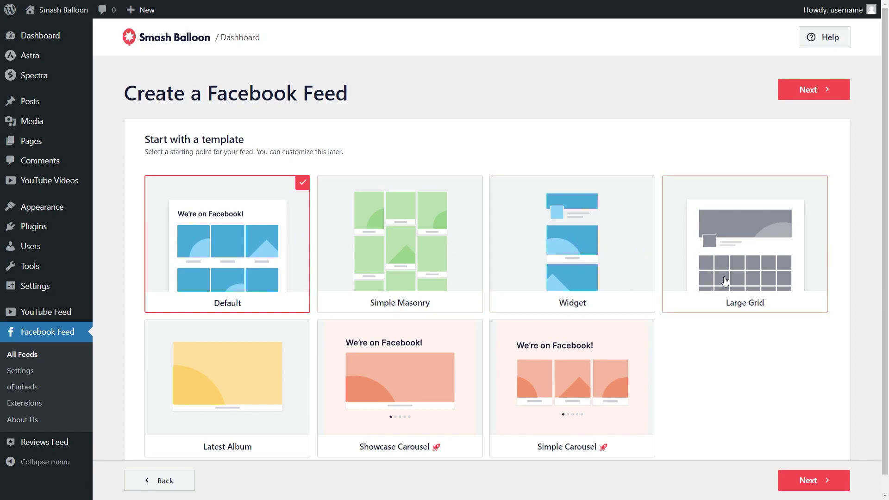
pyautogui.scroll(-1, 741, 320)
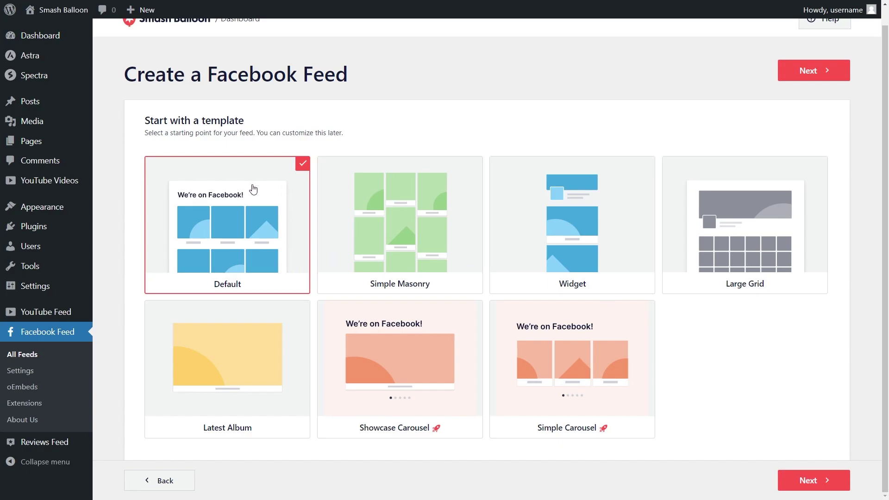
pyautogui.click(814, 71)
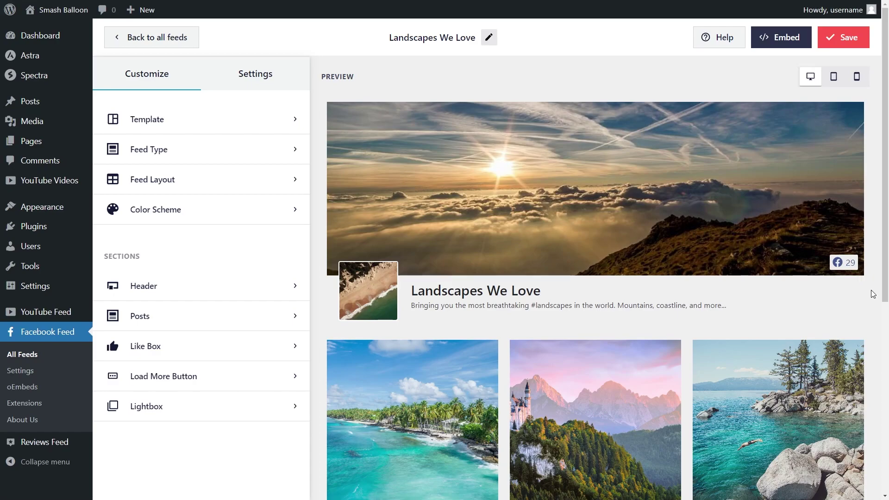
# Scroll through the feed preview and open the Feed Layout settings
pyautogui.scroll(-4, 872, 293)
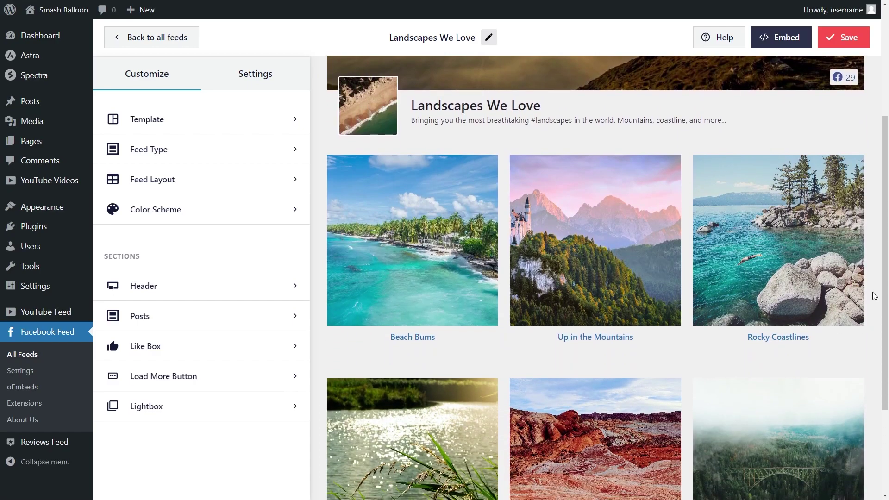
pyautogui.scroll(-2, 873, 294)
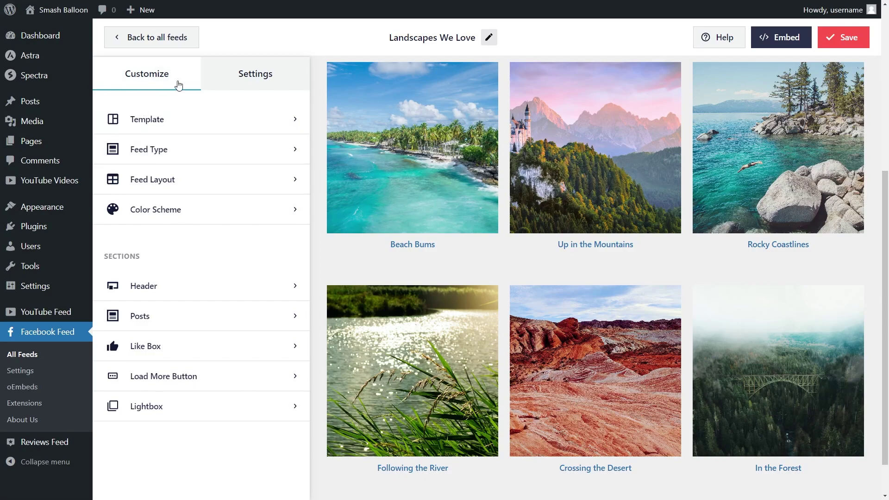
pyautogui.click(195, 179)
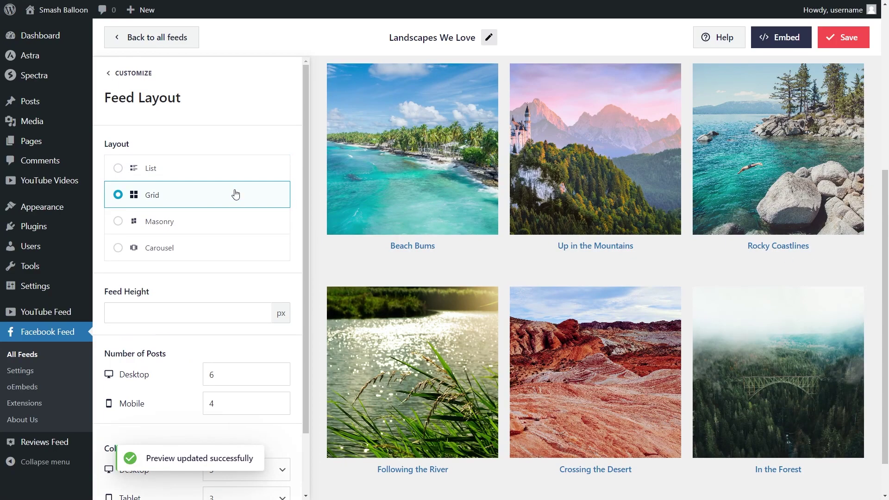
# Preview the feed in List, Masonry and Carousel layouts, paging through the carousel slides
pyautogui.click(218, 177)
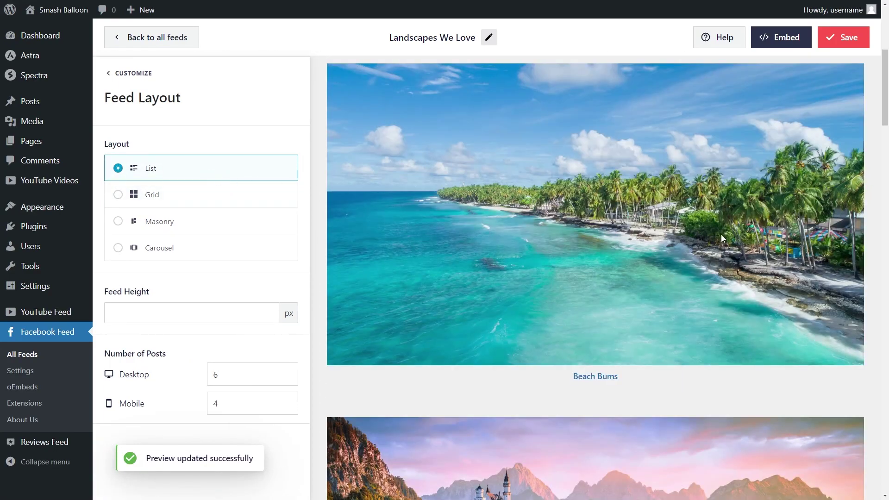
pyautogui.scroll(-6, 859, 293)
pyautogui.scroll(-5, 859, 293)
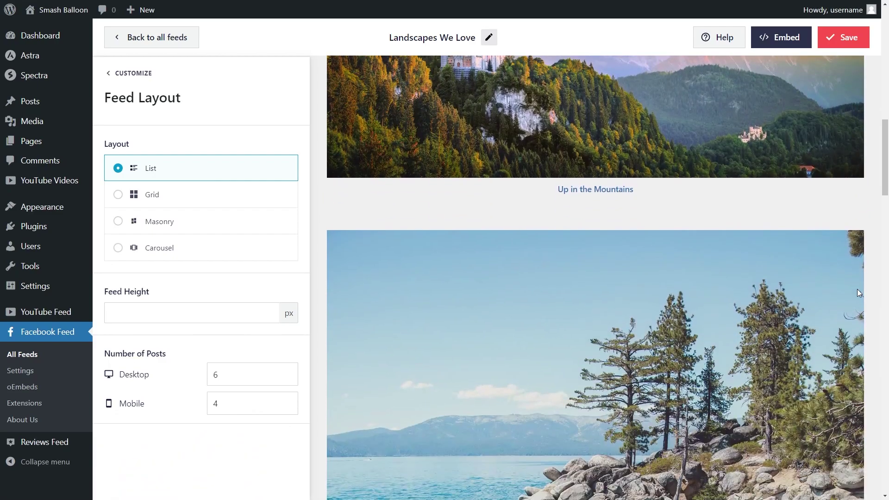
pyautogui.click(216, 223)
pyautogui.scroll(-4, 870, 287)
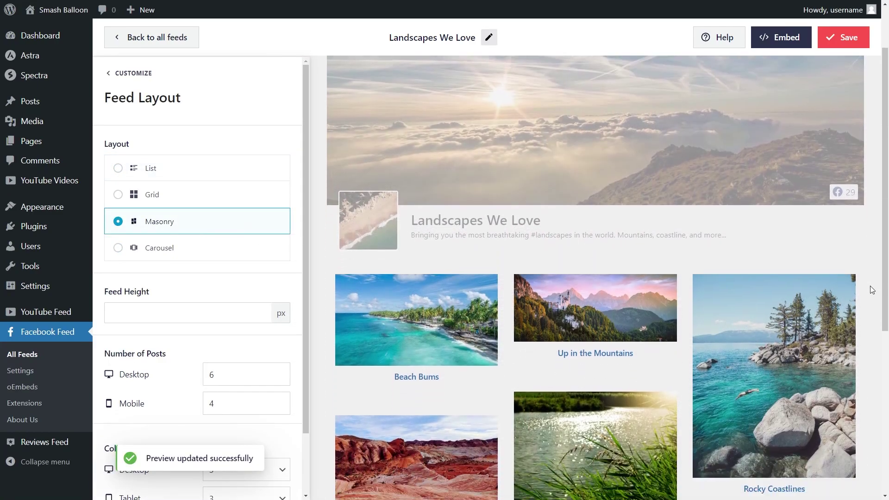
pyautogui.scroll(-2, 868, 284)
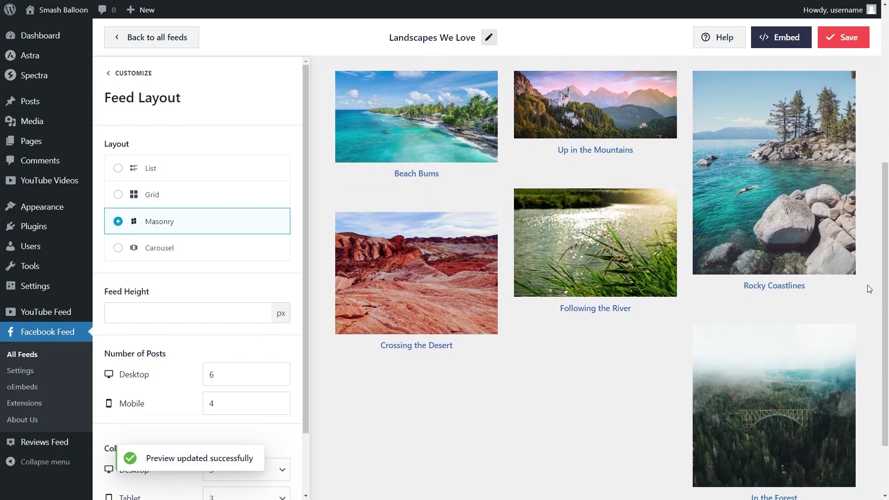
pyautogui.click(190, 246)
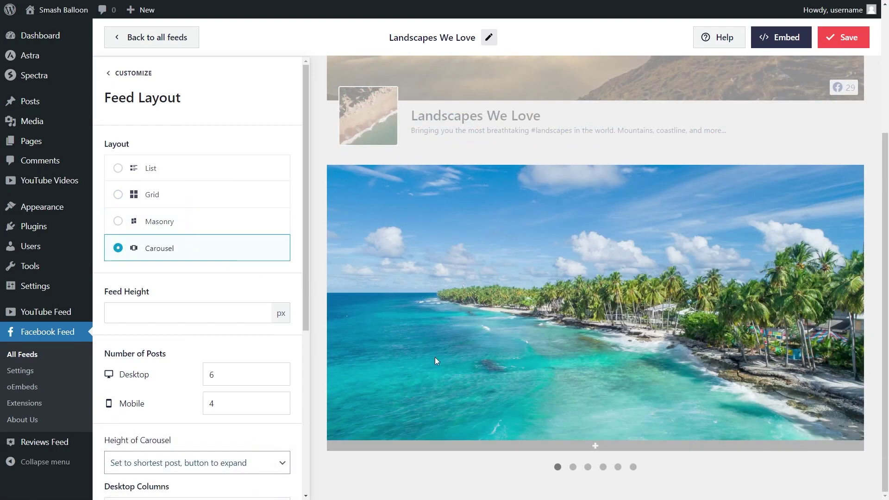
pyautogui.click(573, 467)
pyautogui.click(588, 468)
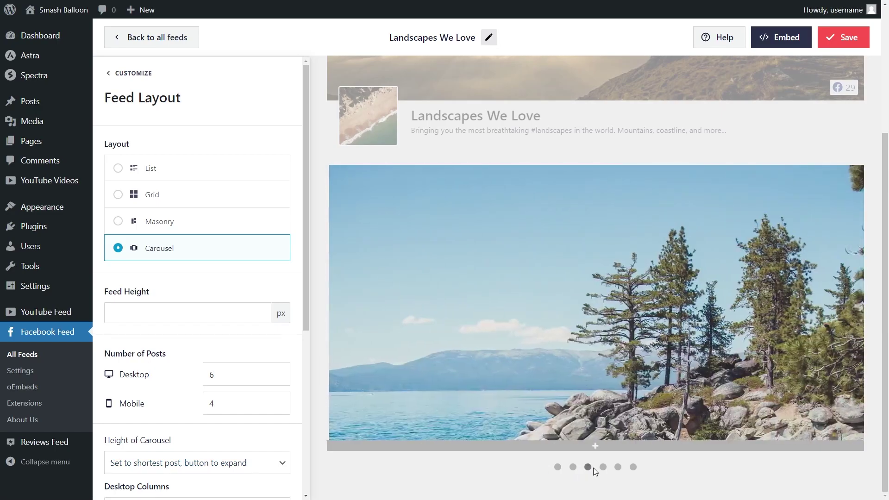
pyautogui.click(603, 468)
# Switch back to the Grid layout and set desktop posts to 12
pyautogui.click(183, 203)
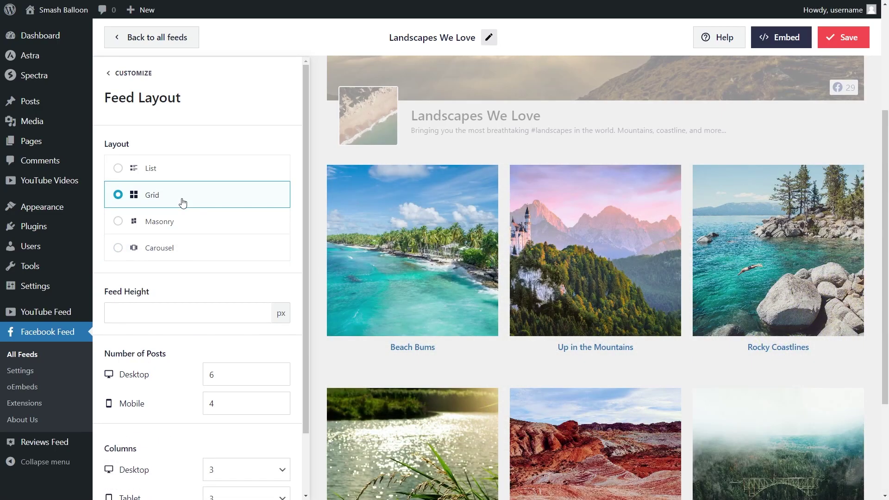
pyautogui.scroll(-2, 172, 305)
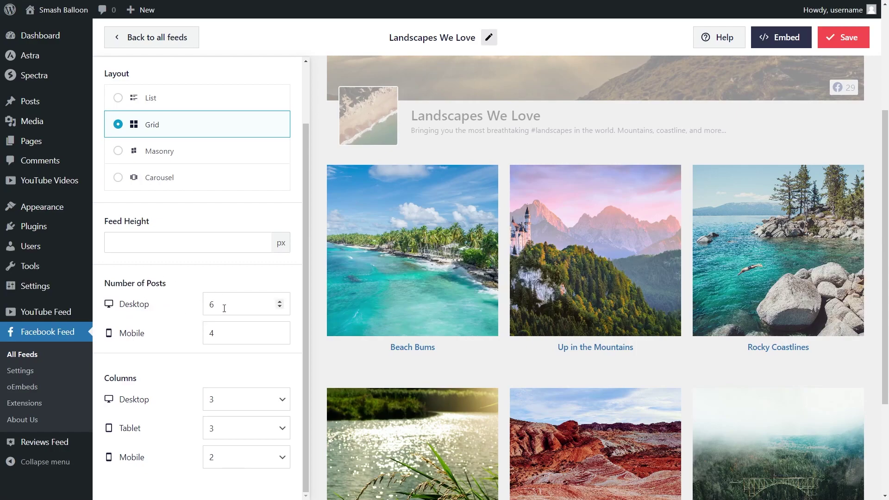
pyautogui.doubleClick(209, 305)
pyautogui.write('12')
pyautogui.scroll(-5, 519, 304)
pyautogui.scroll(-3, 519, 305)
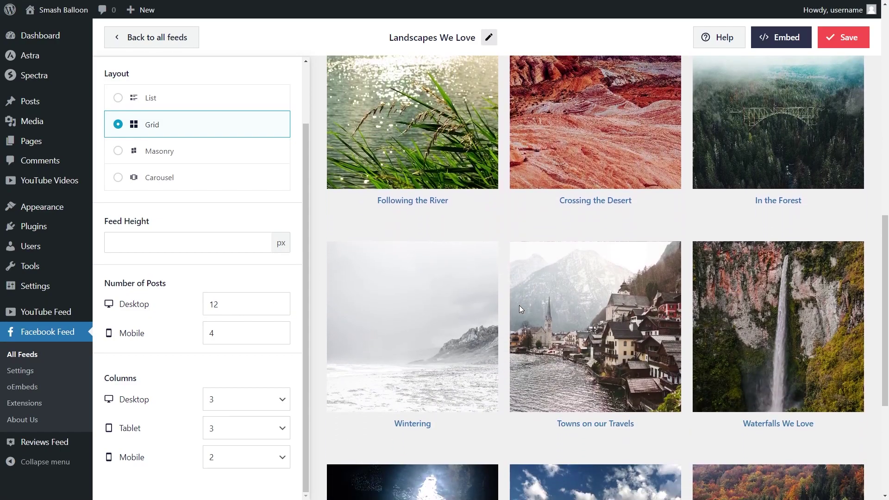
pyautogui.scroll(-3, 655, 319)
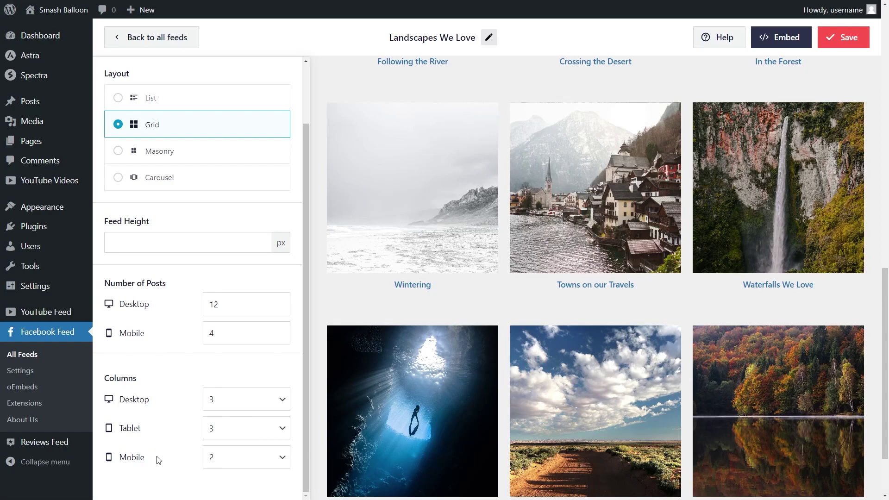
# Save the feed, try a Text header, revert to the Visual cover-photo header, and save again
pyautogui.click(839, 42)
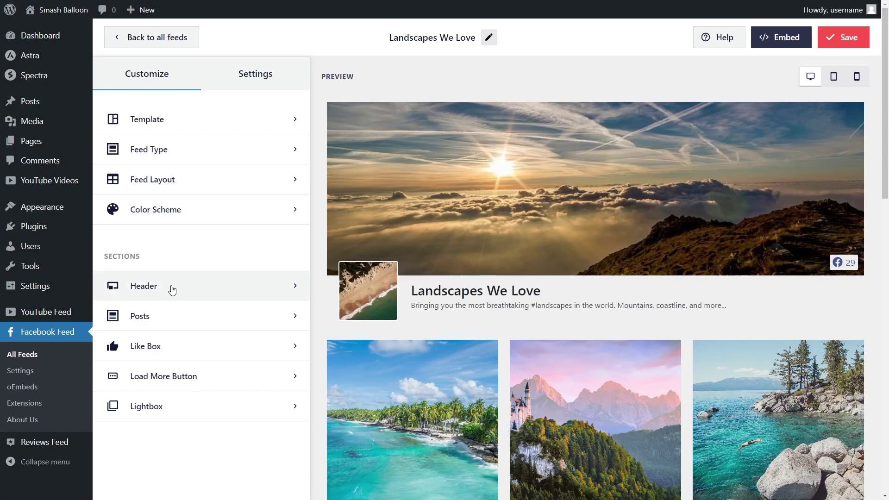
pyautogui.click(172, 289)
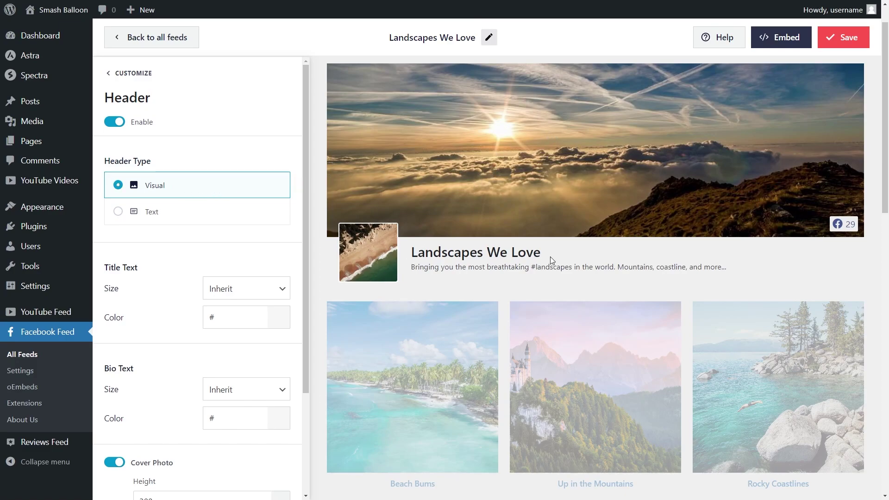
pyautogui.click(177, 216)
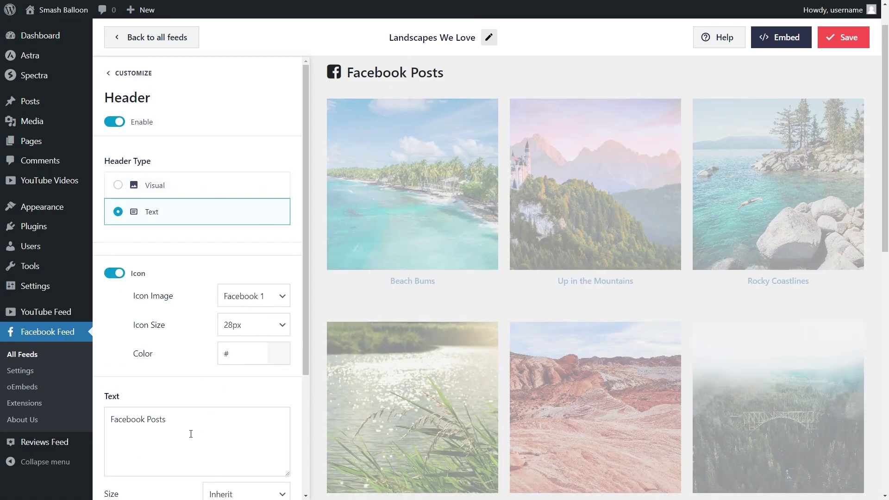
pyautogui.click(172, 187)
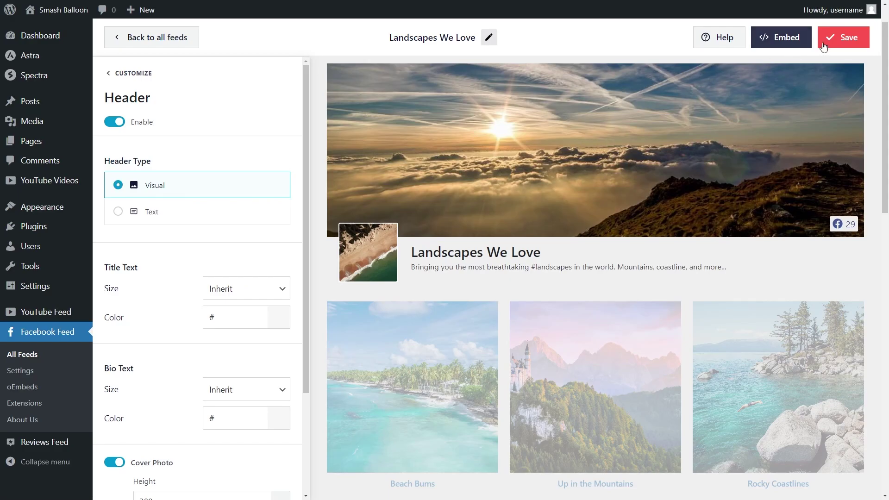
pyautogui.click(852, 39)
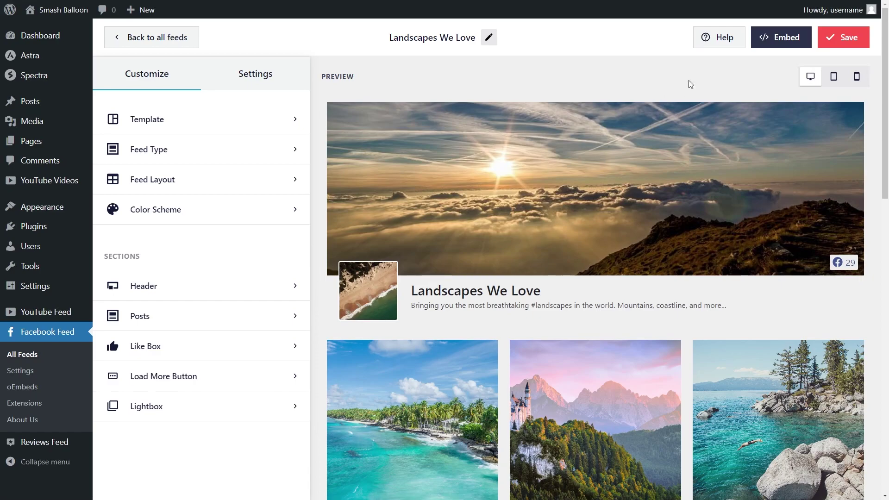
# Copy the [custom-facebook-feed feed=2] shortcode and add the feed to the Facebook page
pyautogui.click(769, 41)
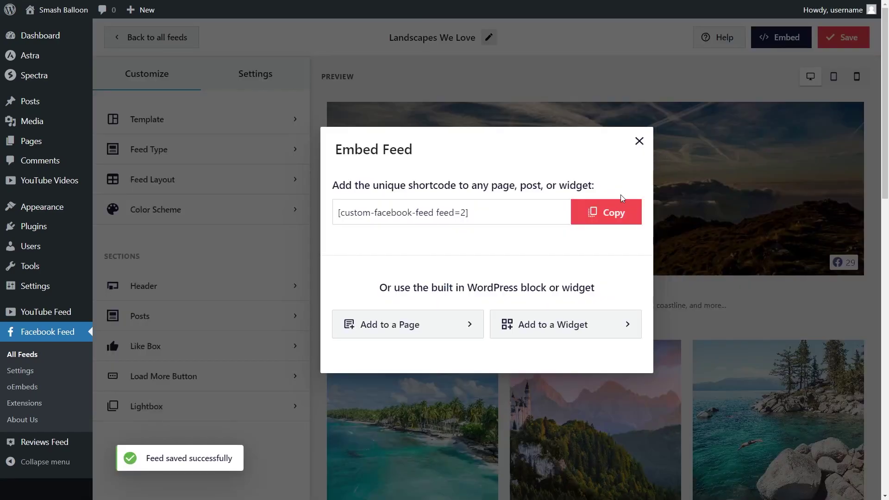
pyautogui.click(605, 214)
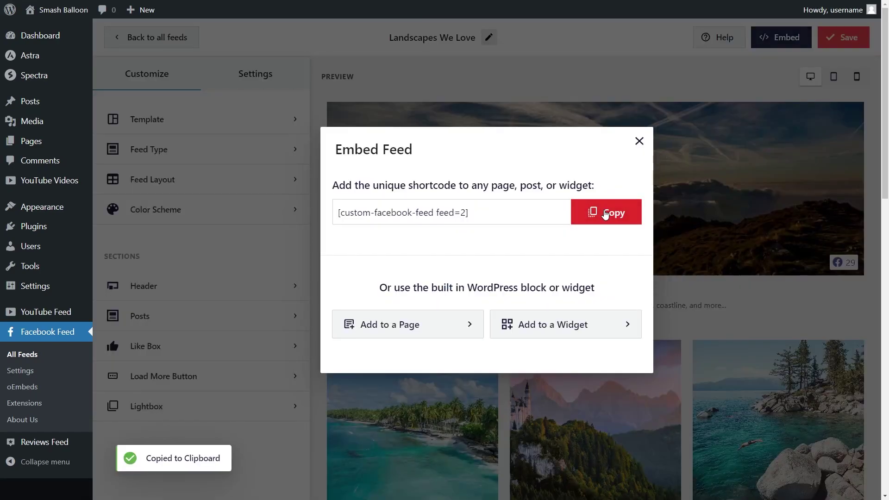
pyautogui.click(410, 330)
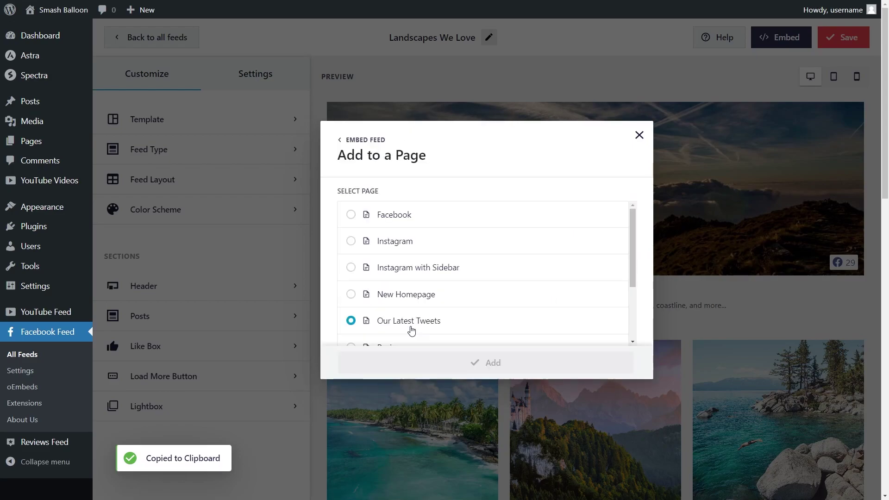
pyautogui.click(417, 219)
pyautogui.click(462, 363)
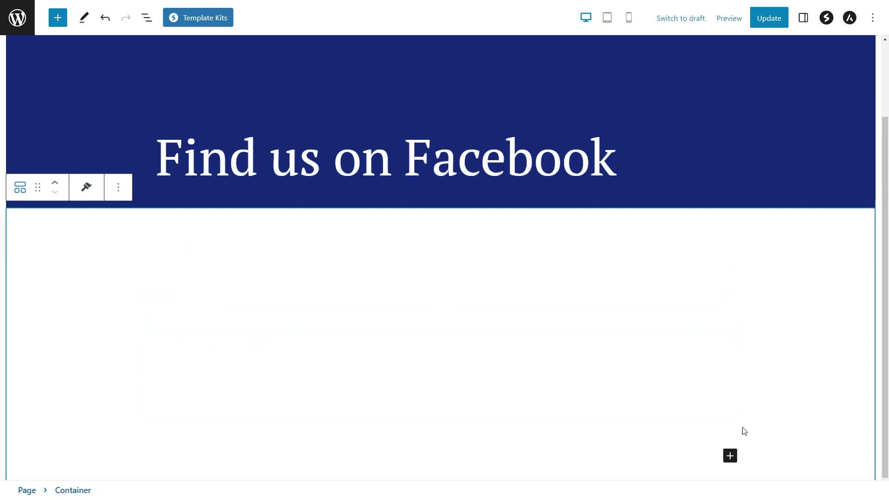
# Insert a Shortcode block holding the pasted feed shortcode below the Find us on Facebook heading
pyautogui.click(730, 458)
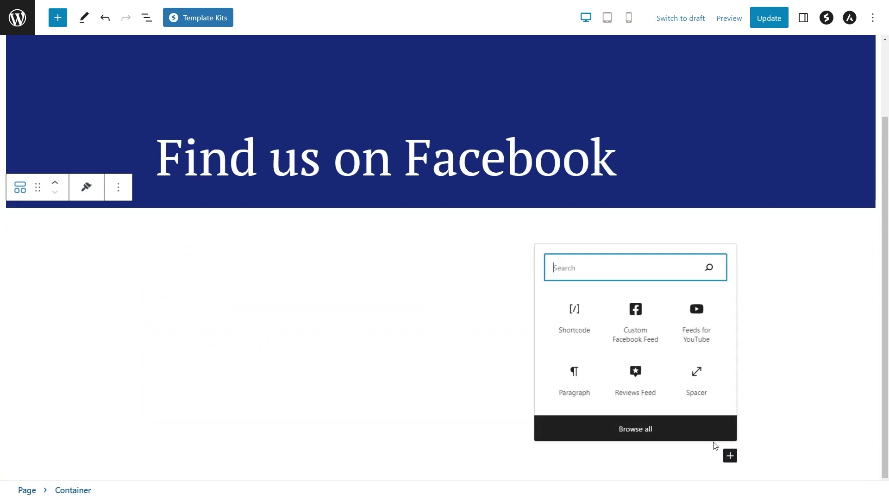
pyautogui.click(578, 326)
pyautogui.hotkey('ctrl', 'v')
pyautogui.click(816, 308)
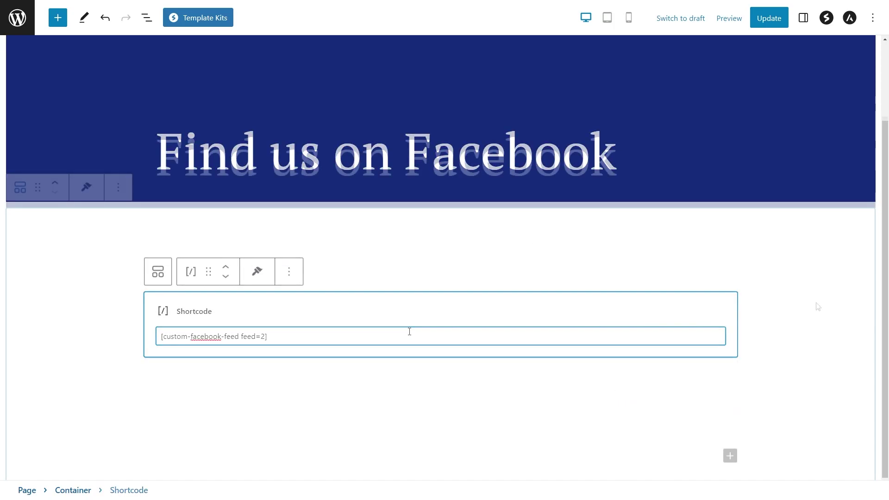
# Add a Custom Facebook Feed block to the page and update it
pyautogui.click(730, 454)
pyautogui.click(641, 330)
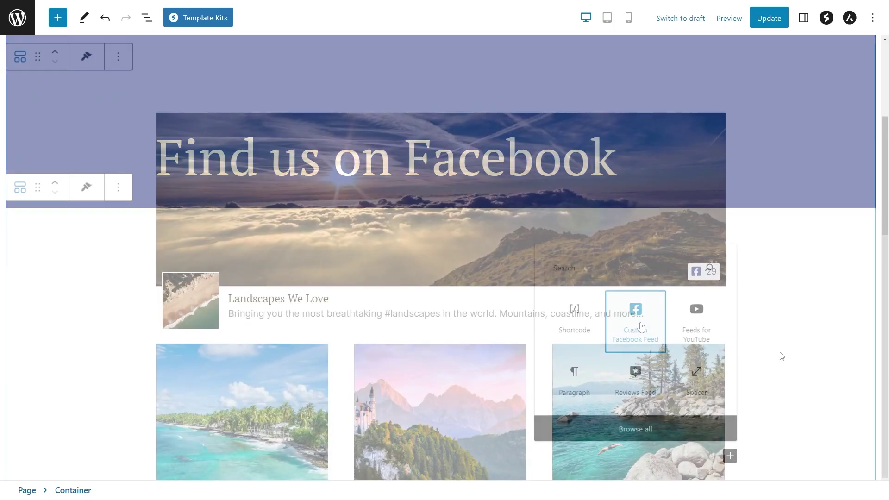
pyautogui.scroll(-2, 786, 308)
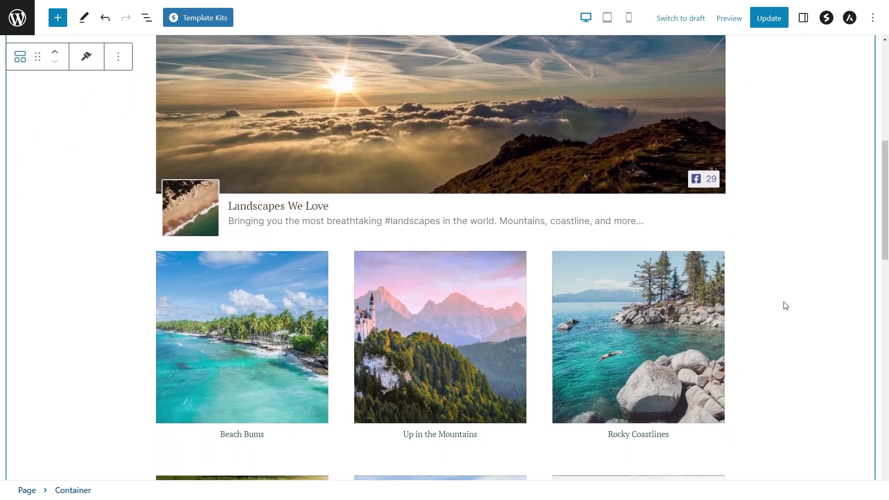
pyautogui.scroll(-5, 786, 306)
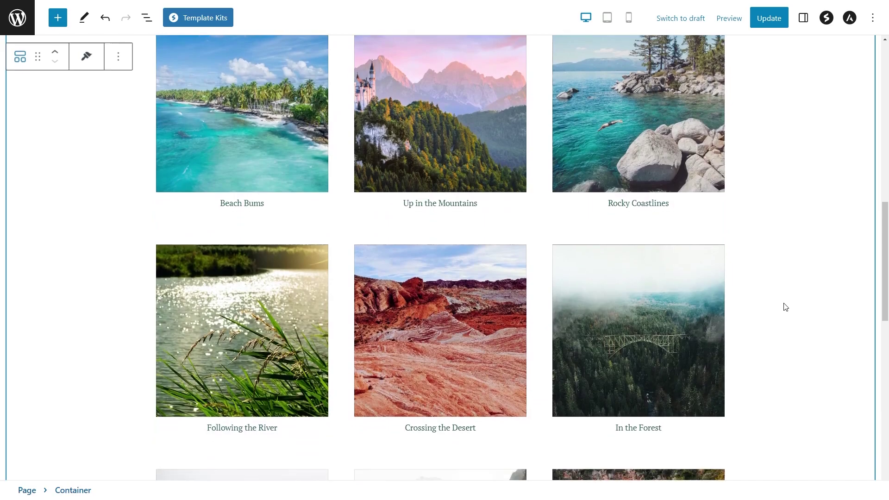
pyautogui.scroll(-1, 786, 306)
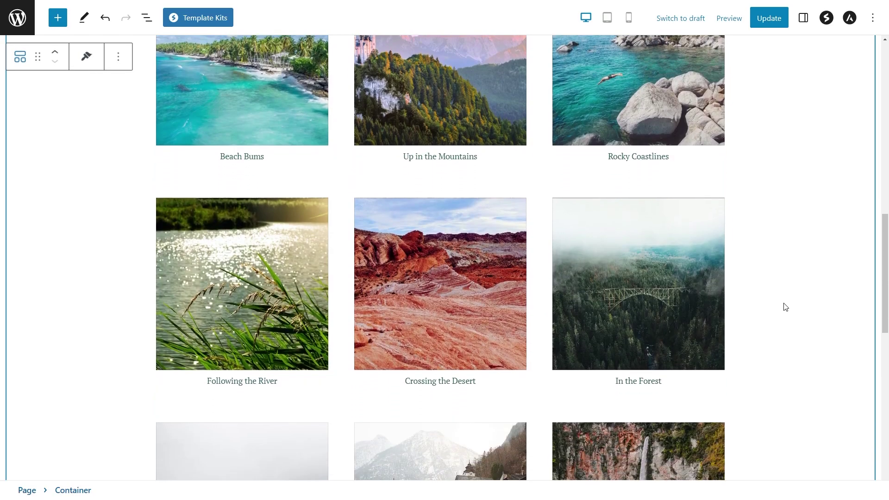
pyautogui.click(761, 21)
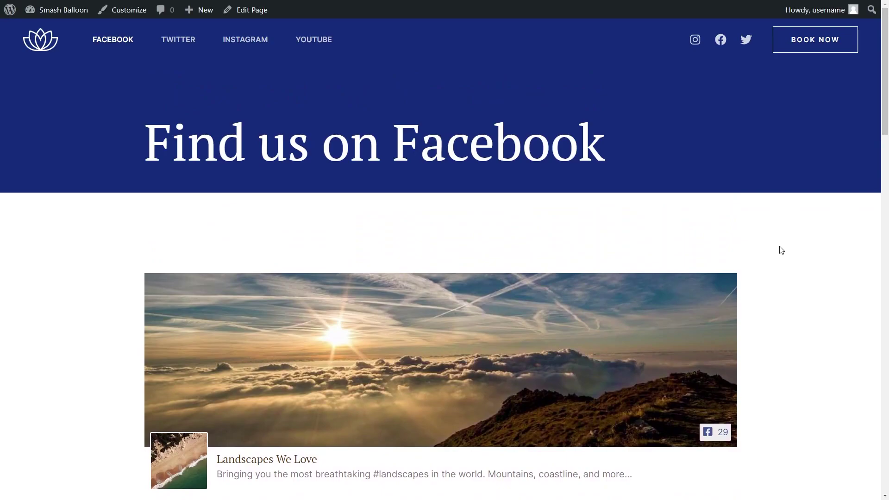
# Open the Waterfalls We Love album in the lightbox and advance to its next photo
pyautogui.scroll(-5, 780, 251)
pyautogui.scroll(-8, 781, 250)
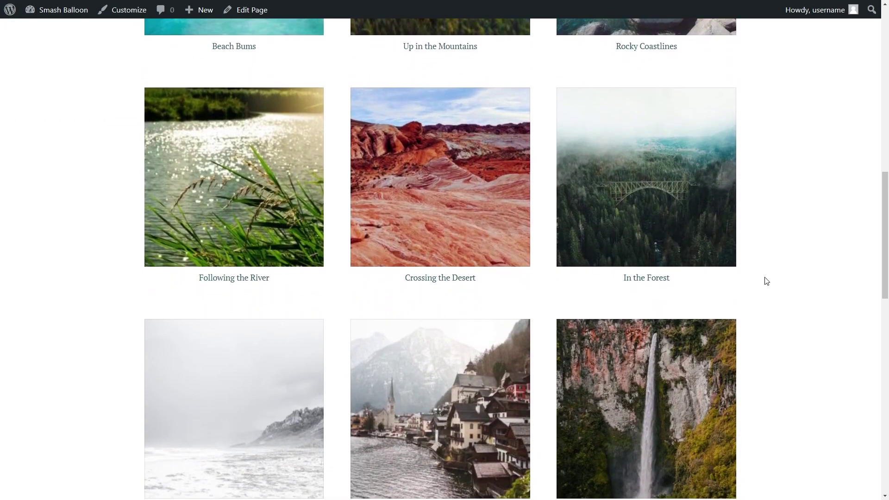
pyautogui.scroll(-5, 777, 278)
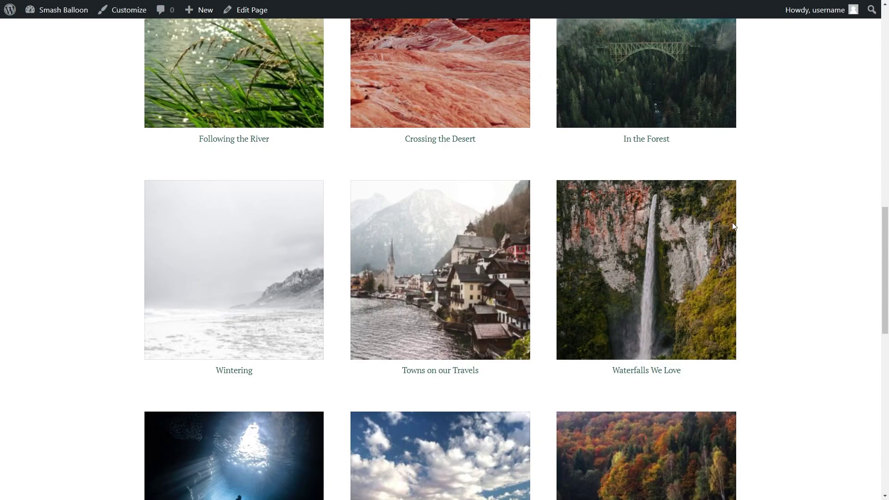
pyautogui.click(660, 247)
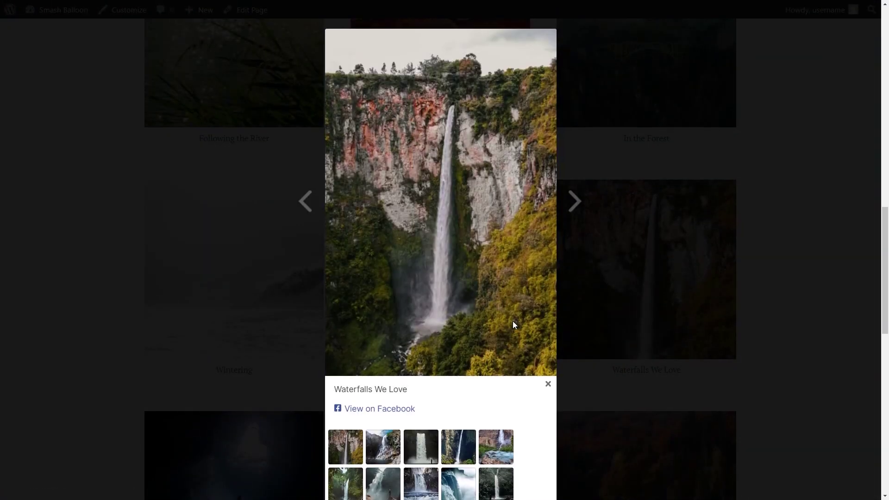
pyautogui.scroll(-2, 513, 324)
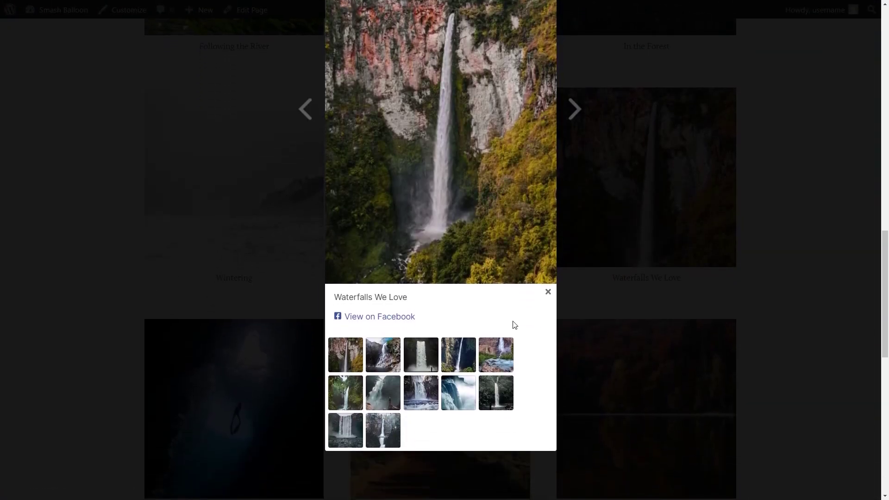
pyautogui.click(576, 116)
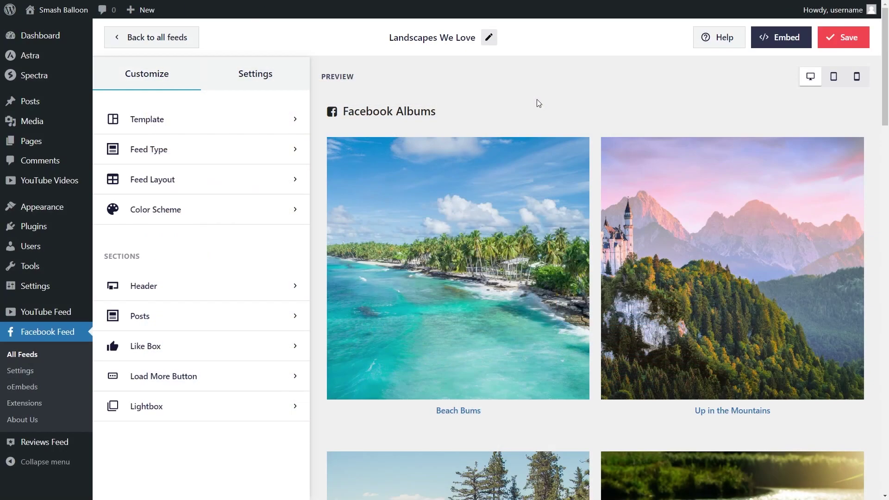
# Copy the Facebook Albums feed shortcode and choose to add it to a widget
pyautogui.click(778, 38)
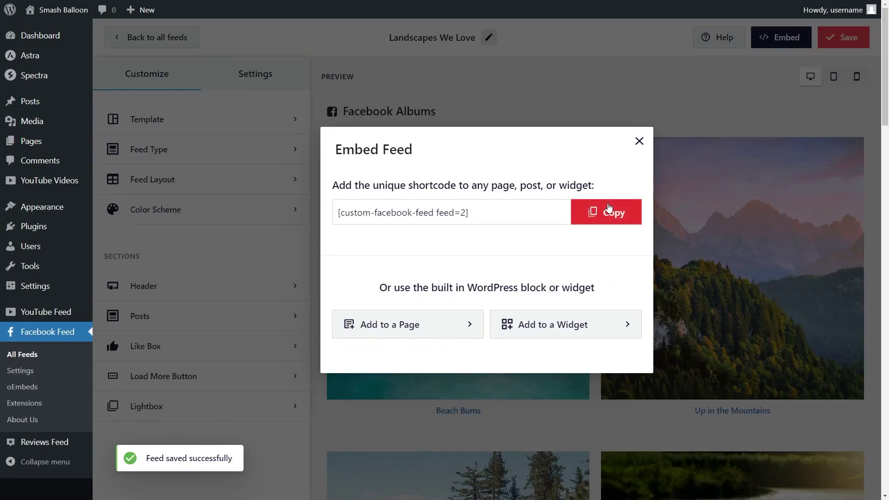
pyautogui.click(609, 207)
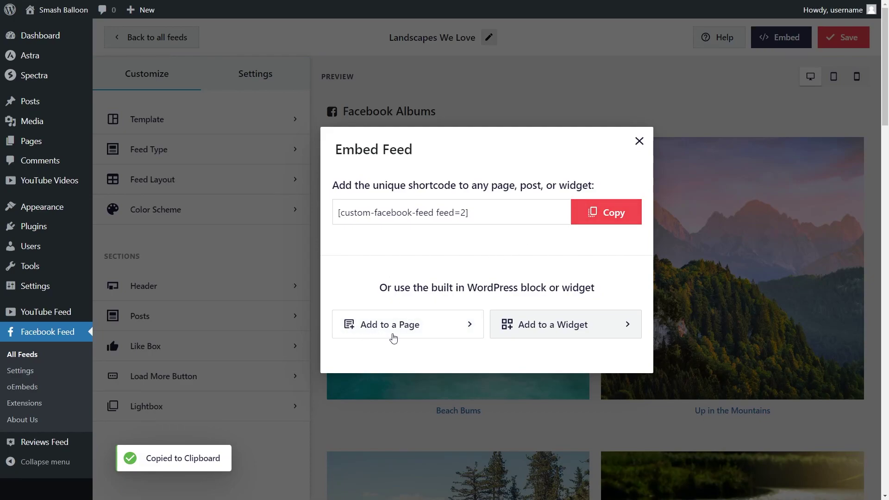
pyautogui.click(500, 328)
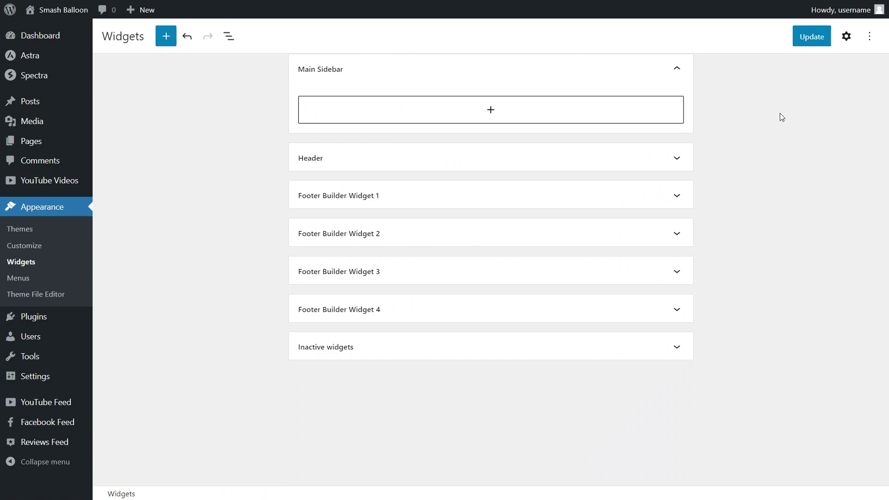
# Add a Custom Facebook Feed block to the Main Sidebar and update the widgets
pyautogui.click(493, 111)
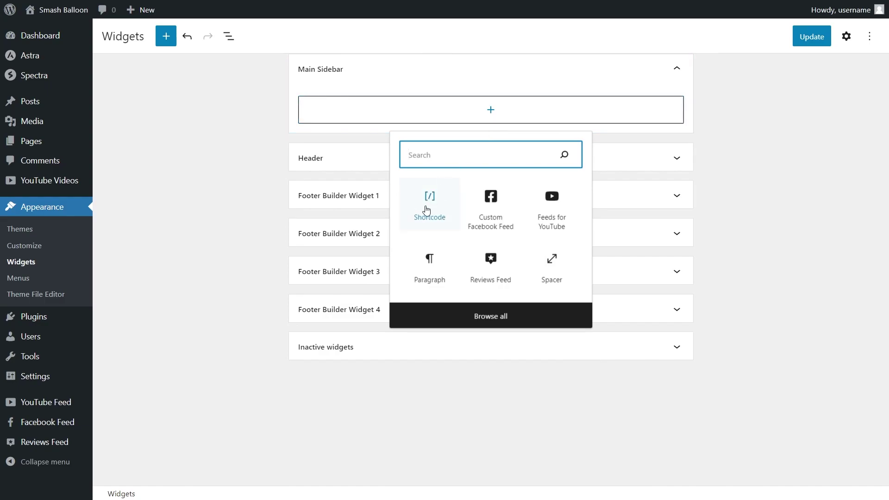
pyautogui.click(493, 211)
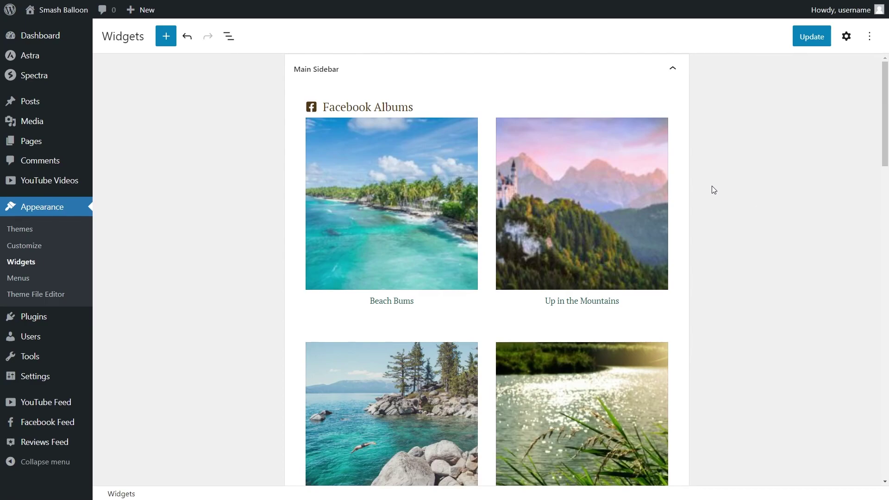
pyautogui.scroll(-4, 703, 196)
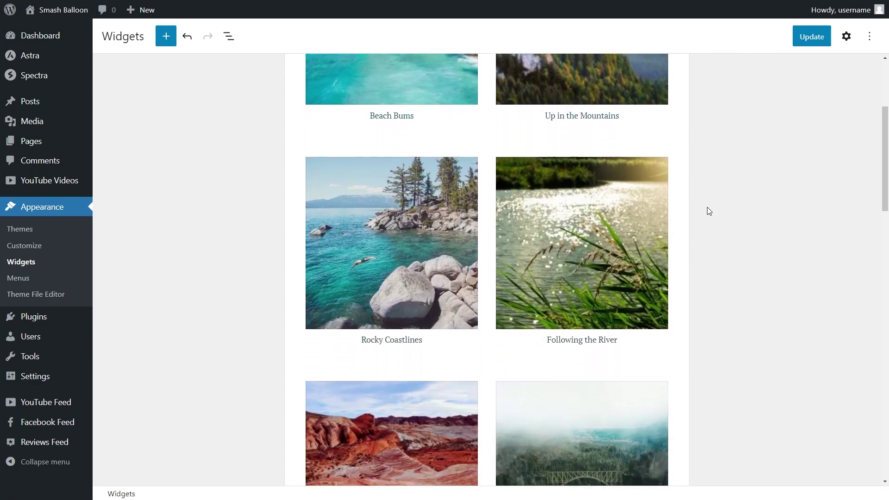
pyautogui.scroll(-1, 708, 211)
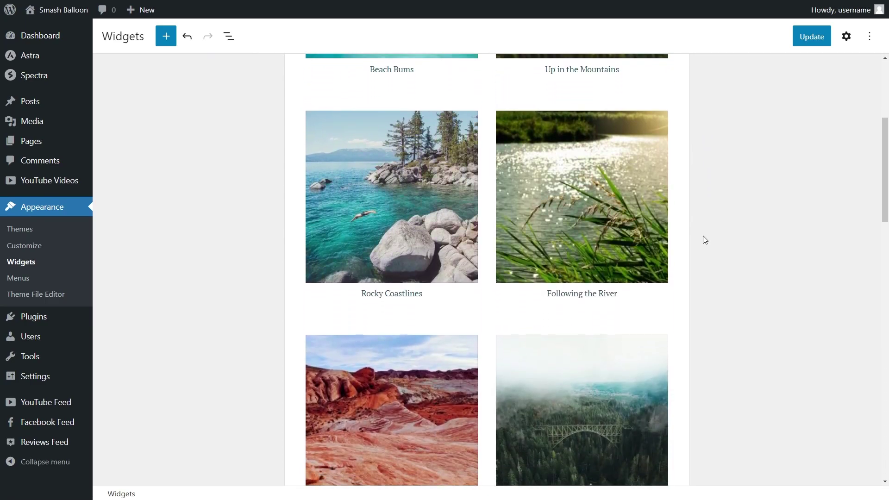
pyautogui.click(810, 43)
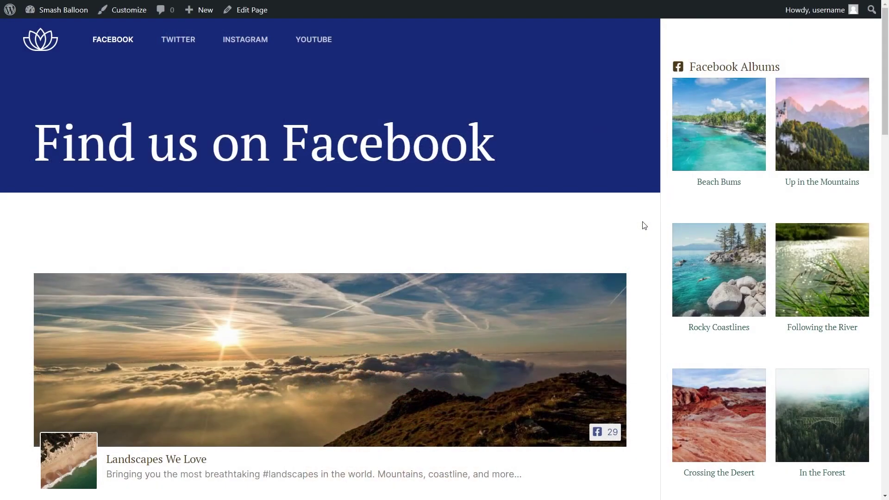
pyautogui.scroll(-3, 601, 239)
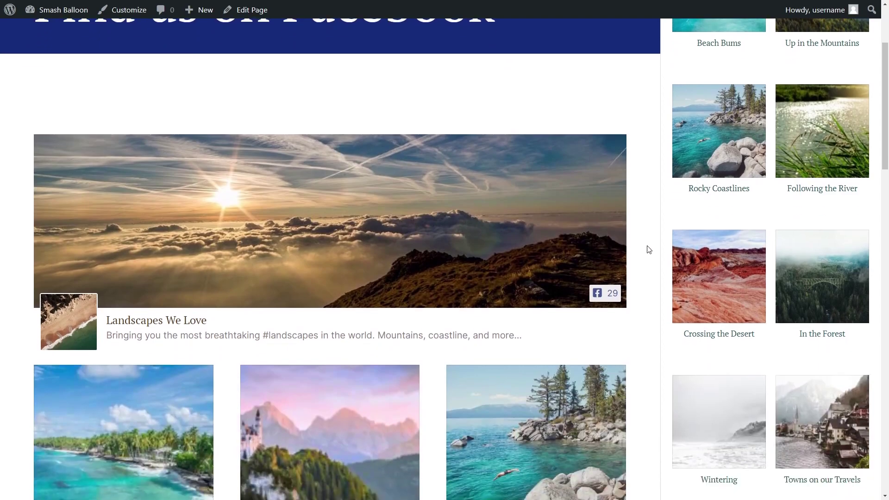
pyautogui.scroll(-5, 648, 273)
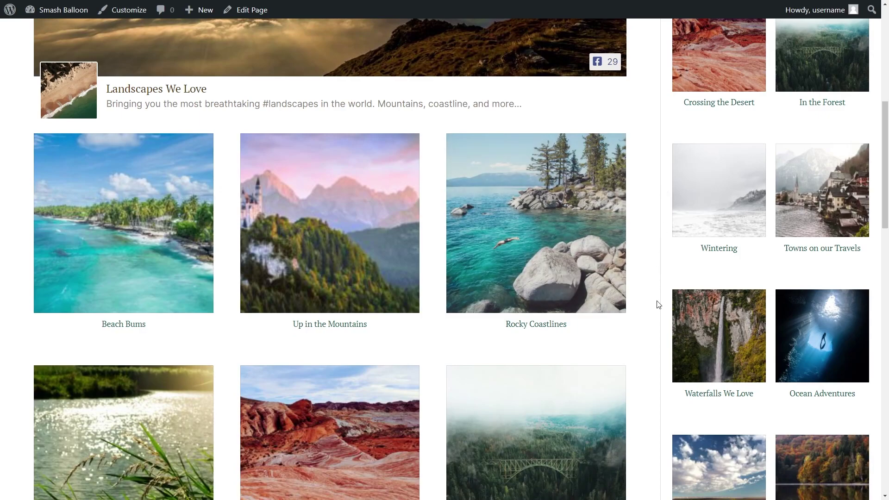
pyautogui.scroll(3, 658, 303)
pyautogui.scroll(4, 657, 305)
pyautogui.scroll(1, 658, 304)
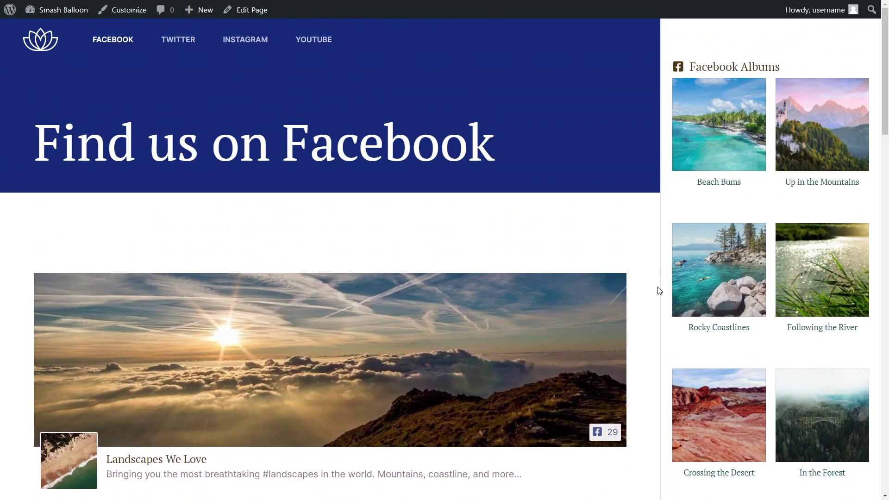
pyautogui.scroll(-7, 659, 292)
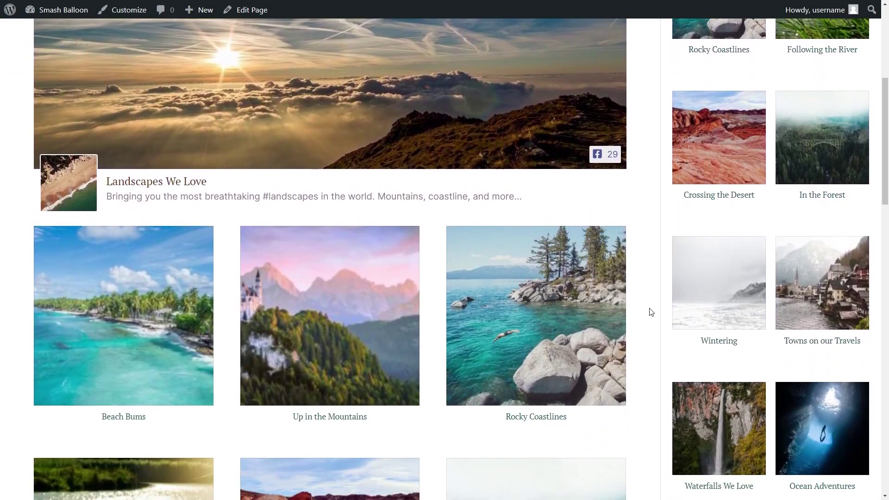
pyautogui.scroll(-1, 660, 324)
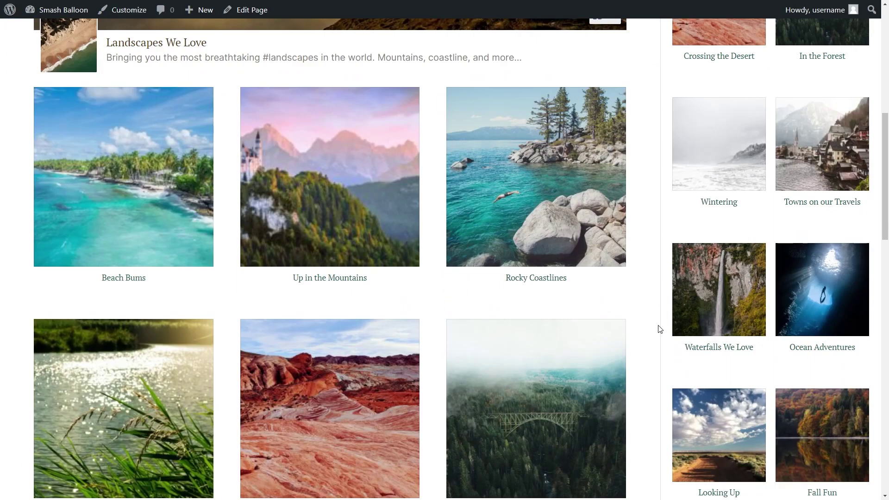